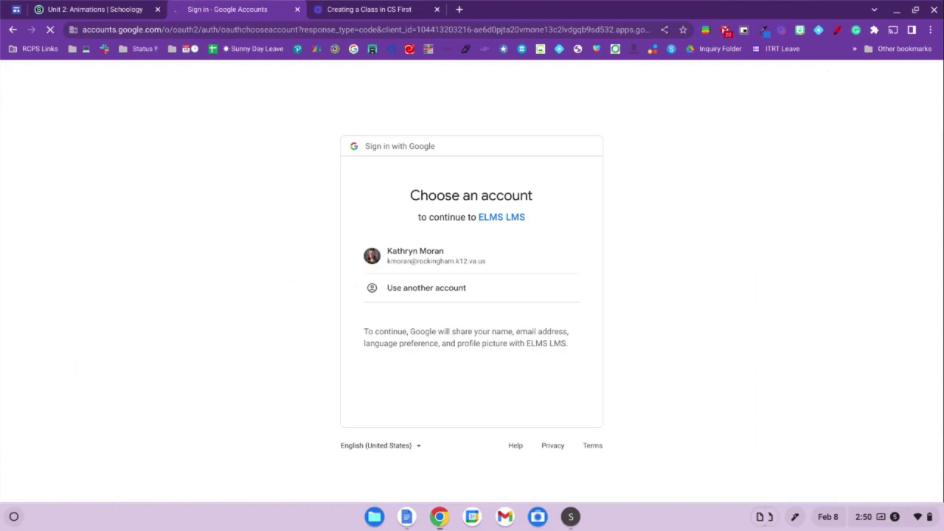
Step: Choose the teacher's school Google account to sign in to CS First
left_click(509, 262)
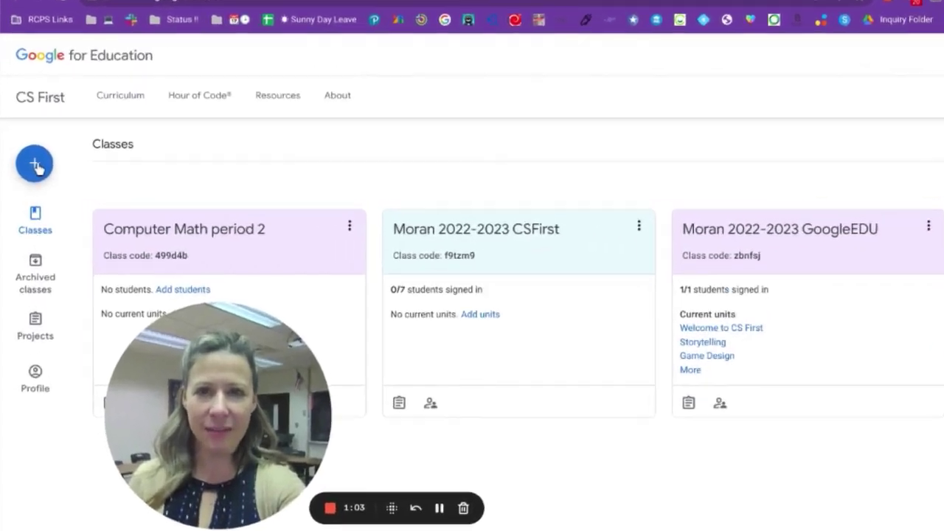
Step: Create the orange class 'Computer Math period 2' using CS First student accounts
left_click(33, 169)
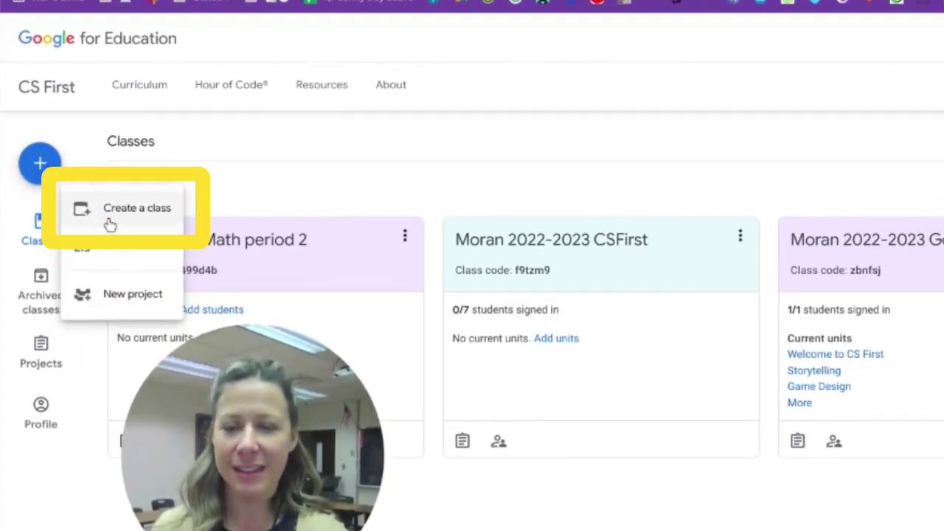
left_click(79, 199)
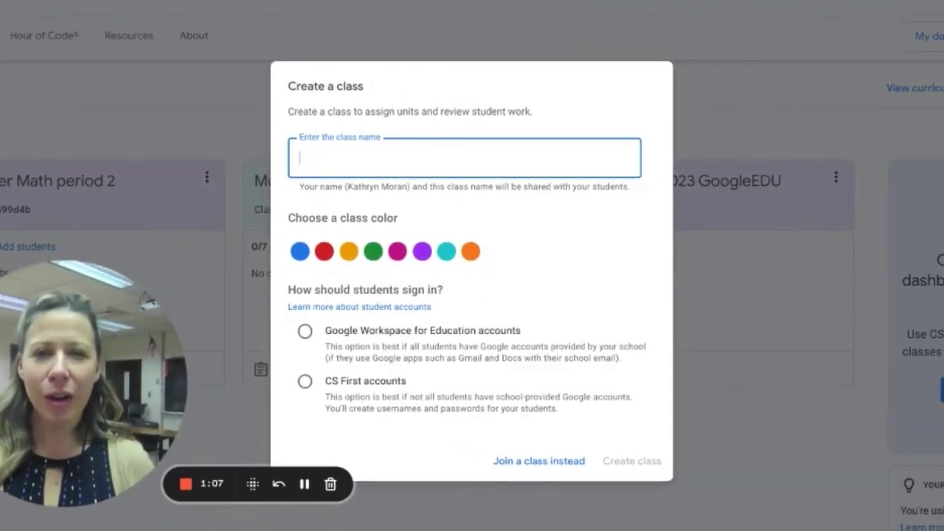
type("Computer Math period 2")
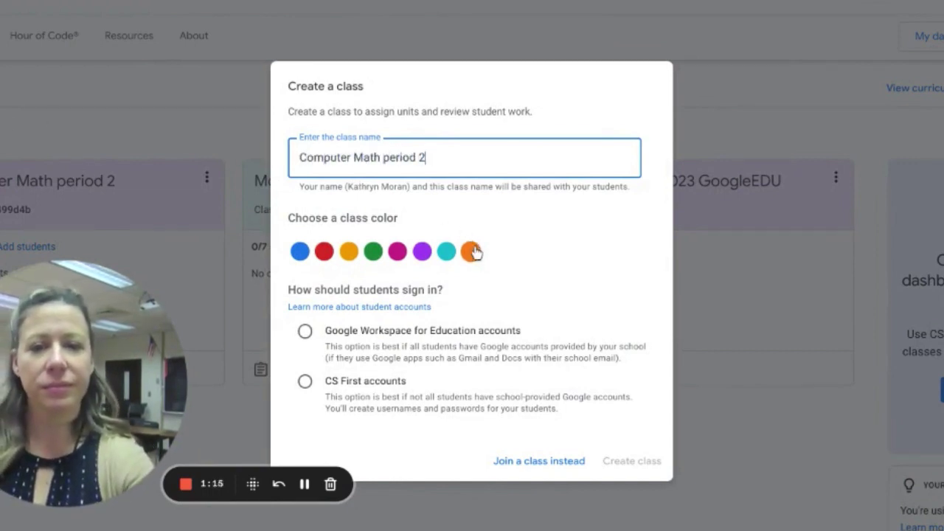
left_click(473, 252)
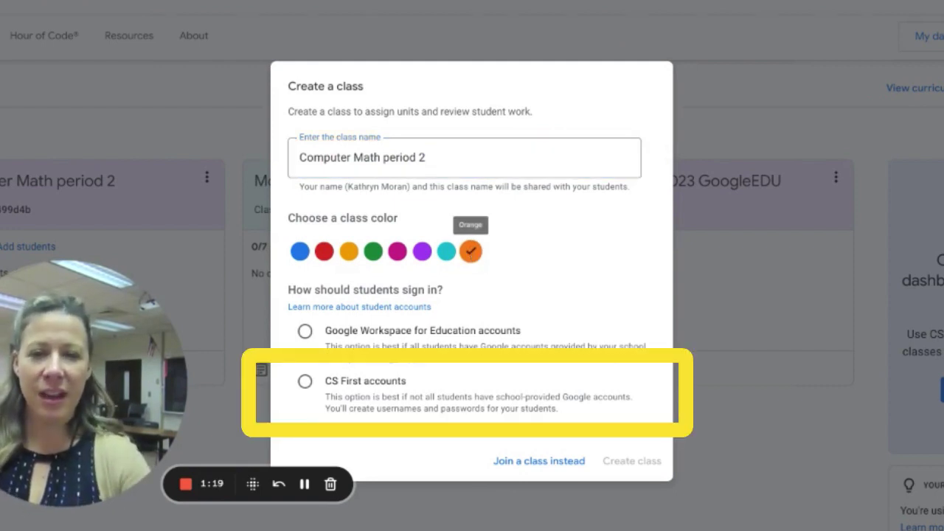
left_click(308, 383)
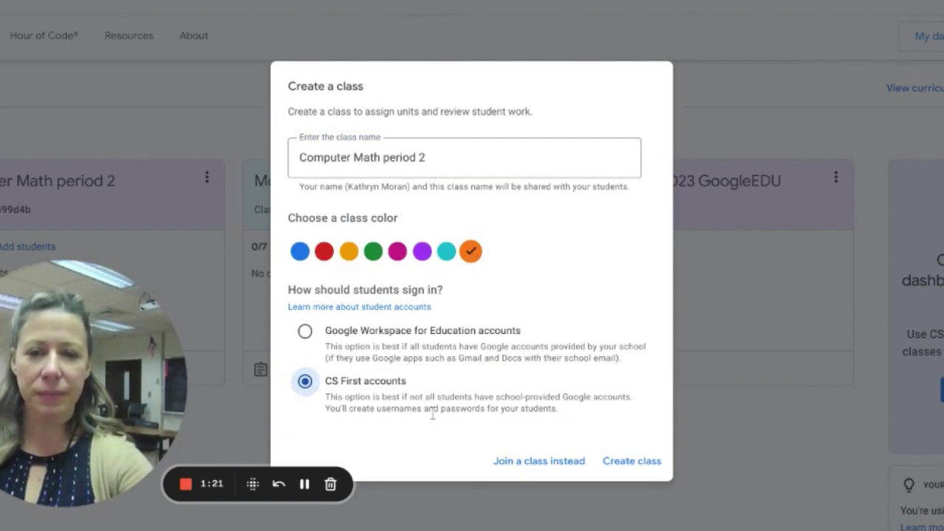
left_click(627, 461)
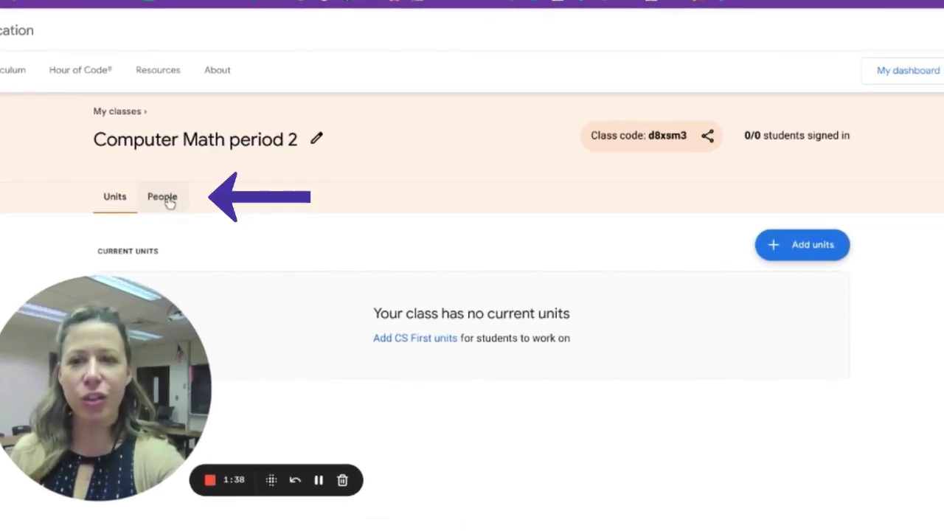
Step: From the class People list, start creating accounts for the students
left_click(166, 198)
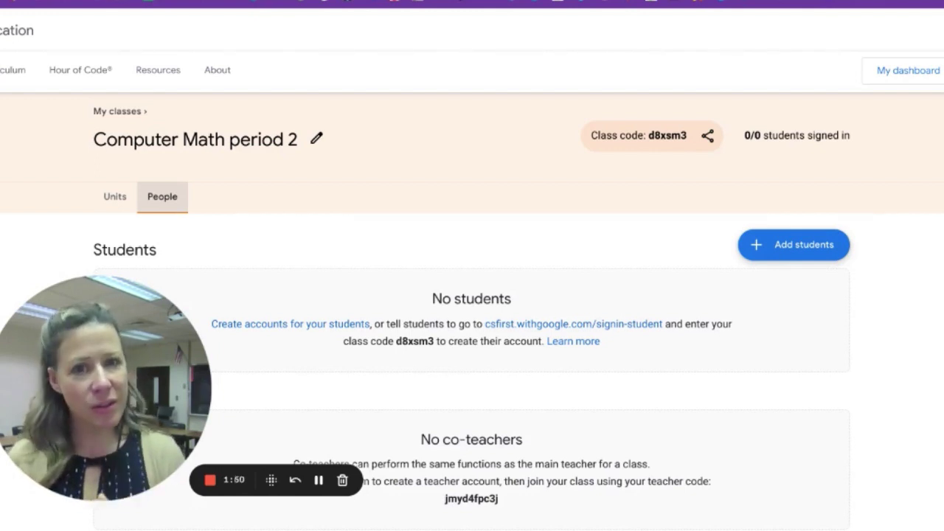
left_click(311, 326)
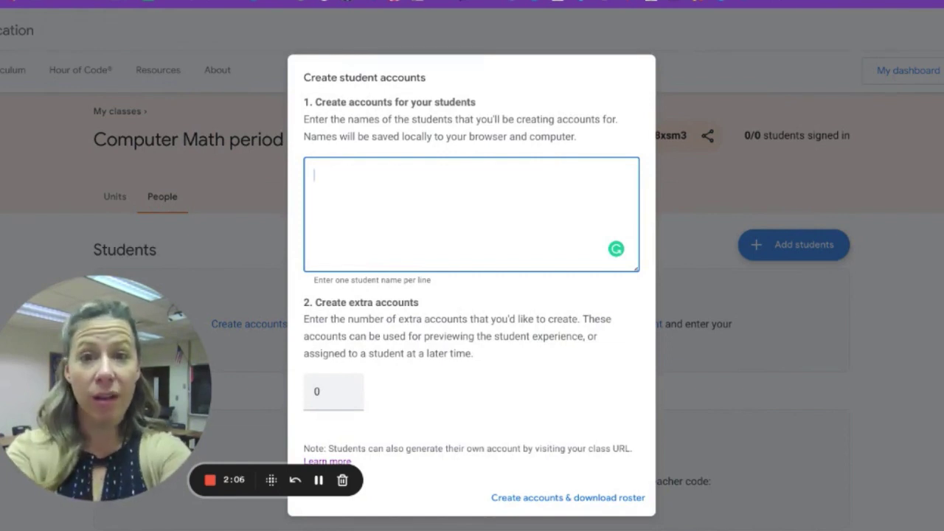
Step: Enter two student names, request 9 extra accounts, and create them with roster download
type("Ferris B")
key("Tab")
left_click(383, 183)
key("Return")
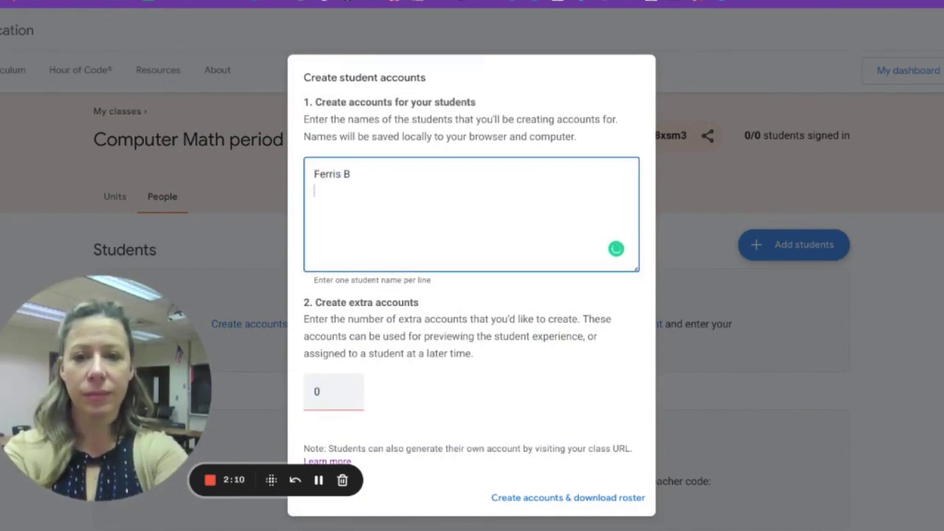
type("Katie M")
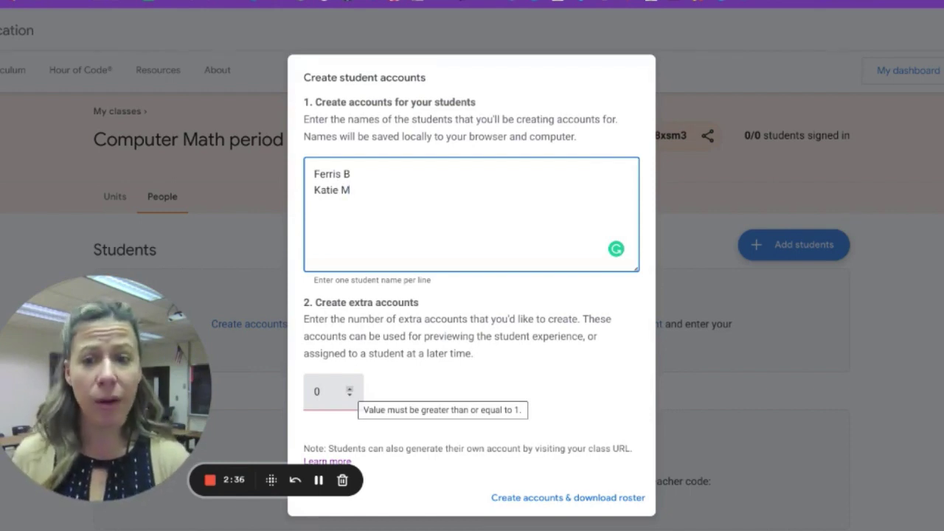
double_click(348, 392)
type("8")
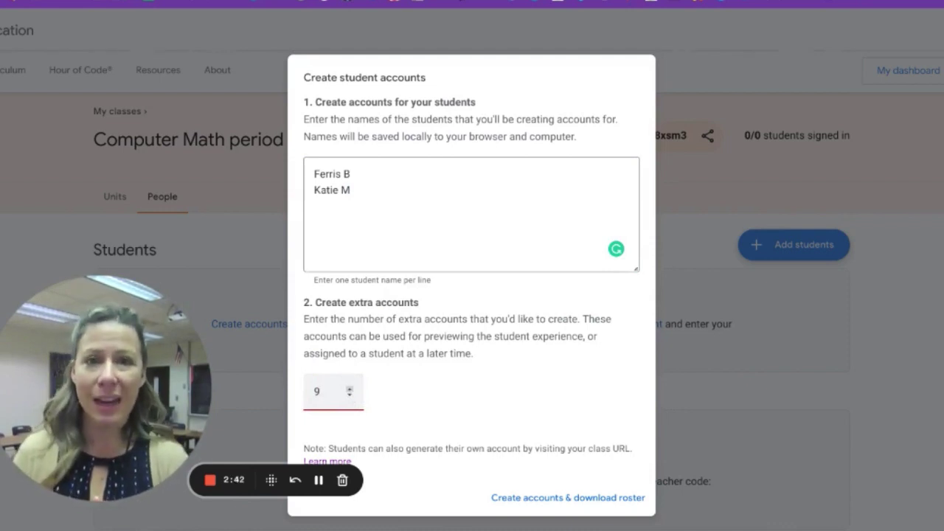
left_click(601, 506)
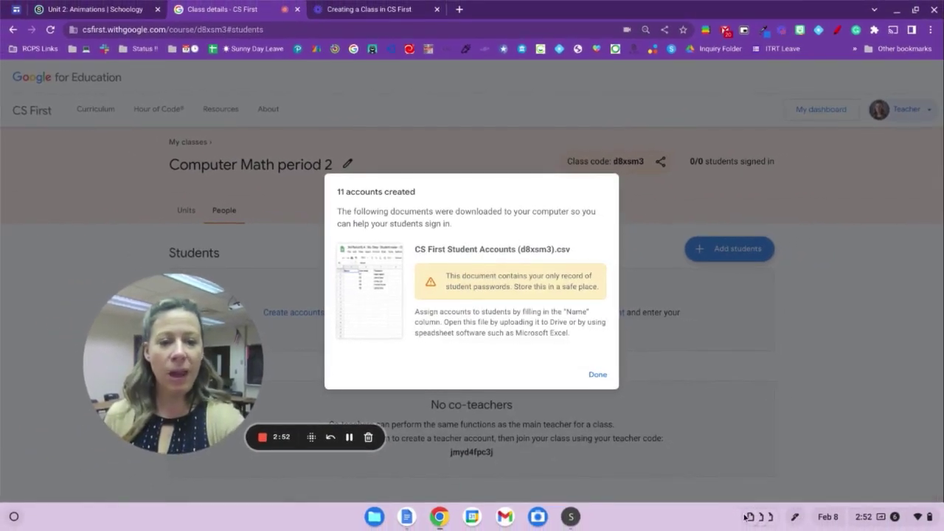
left_click(759, 515)
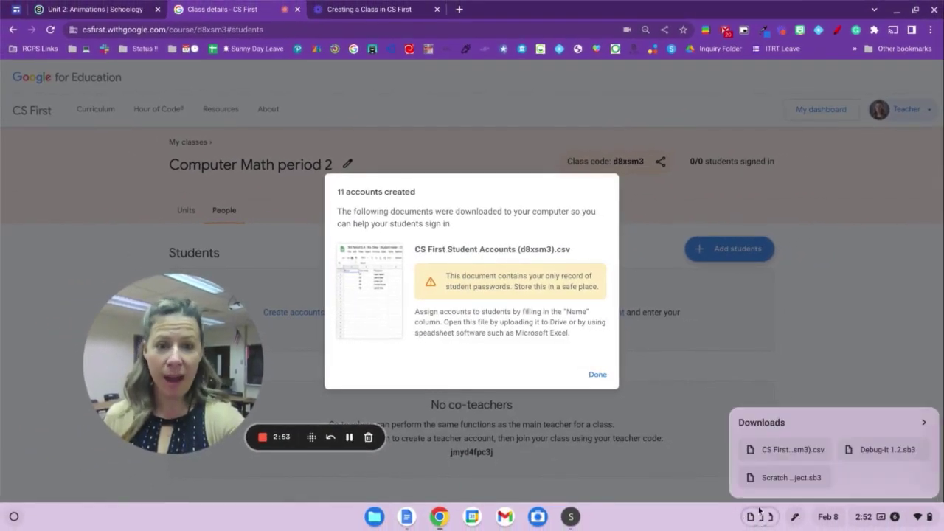
left_click(769, 450)
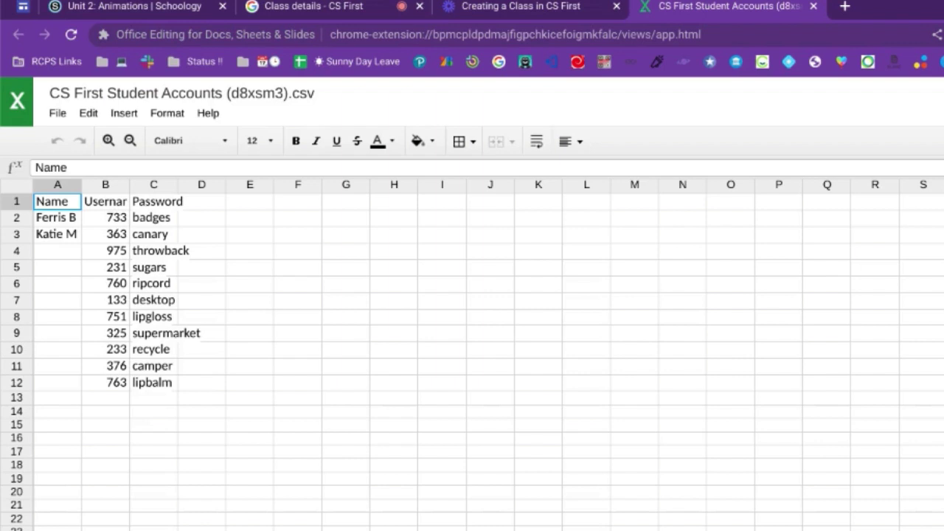
Step: Widen columns B and C and add a 'Class Code' heading in D1
left_click(200, 188)
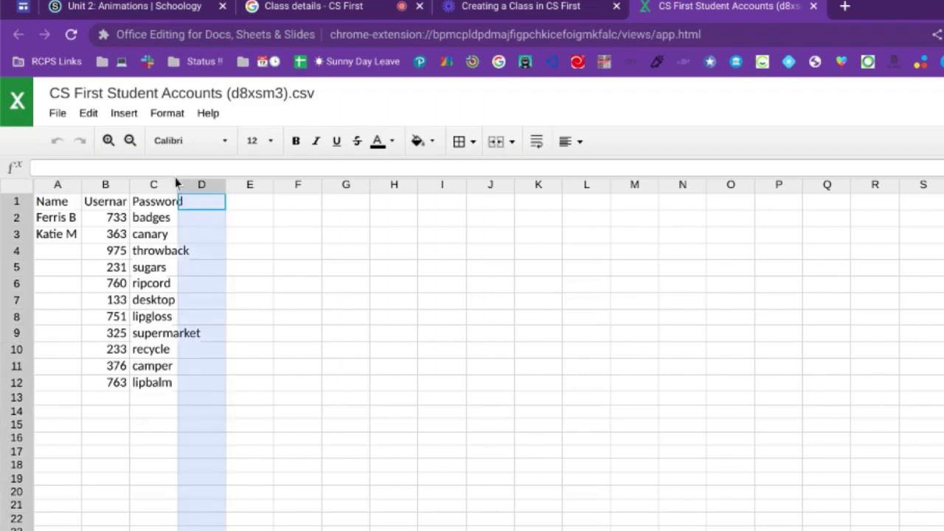
left_click_drag(176, 184, 205, 184)
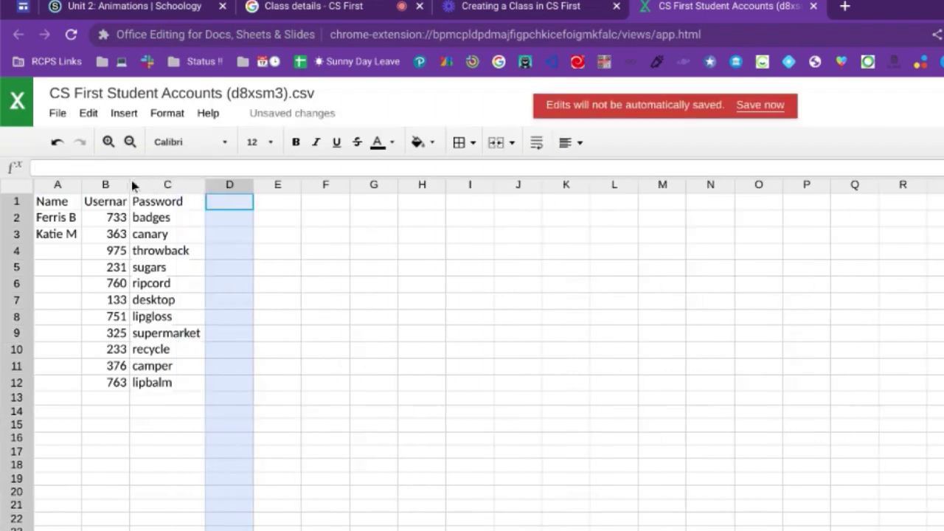
left_click_drag(130, 186, 151, 186)
left_click(264, 203)
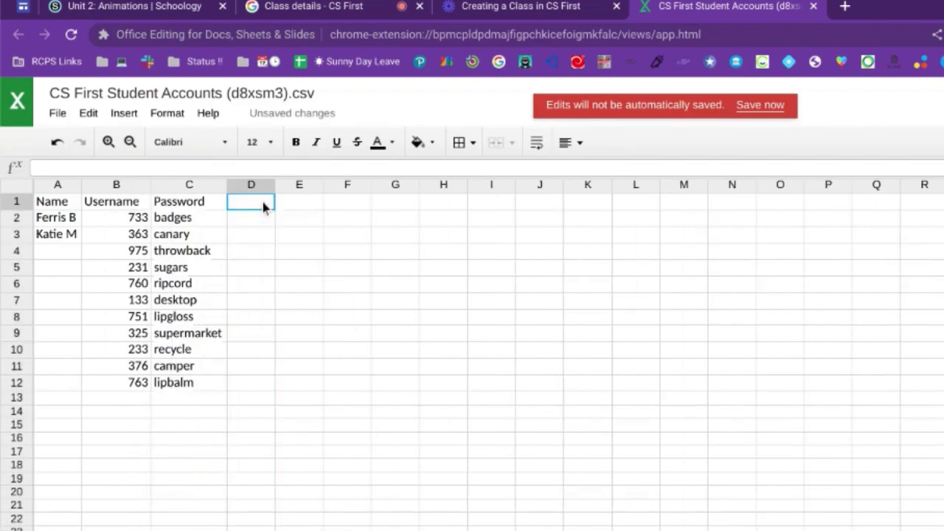
type("Class Co")
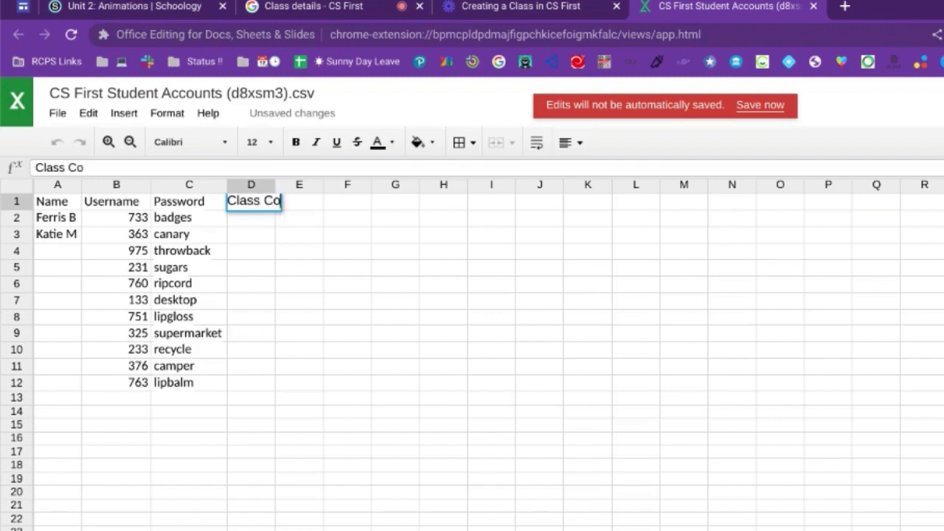
type("de")
key("Return")
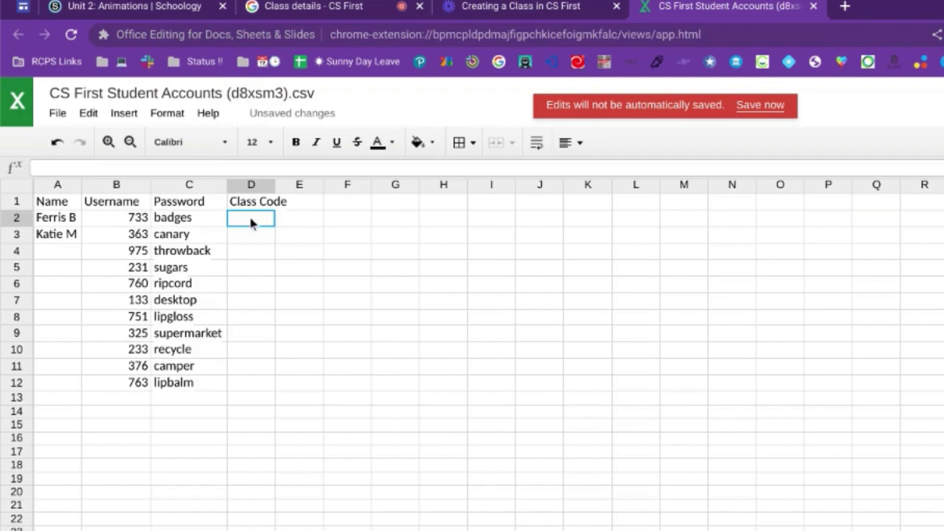
left_click(265, 221)
key("Down")
key("Down")
key("ctrl+v")
key("Down")
key("ctrl+v")
key("Down")
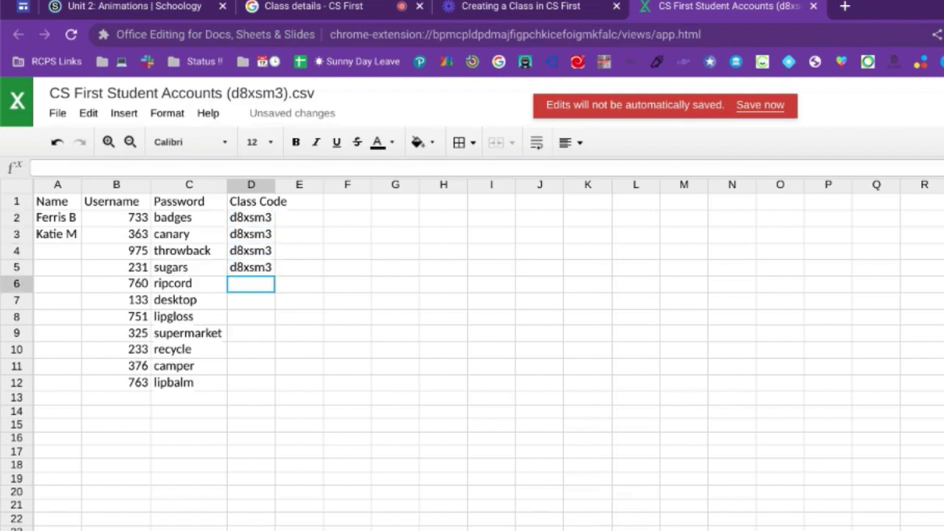
key("ctrl+v")
key("Down")
key("ctrl+v")
key("Down")
key("ctrl+v")
key("Down")
key("ctrl+v")
key("Down")
key("ctrl+v")
key("Down")
key("ctrl+v")
key("Down")
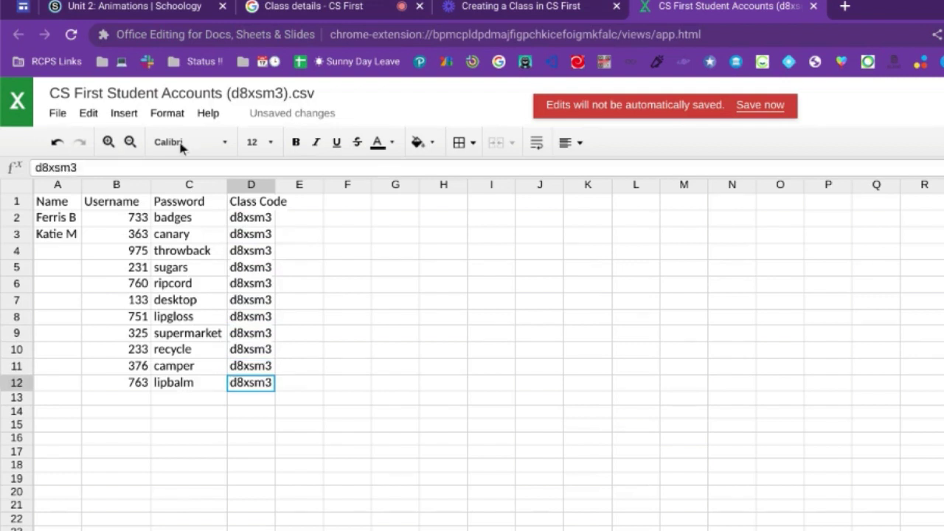
Step: Enter 'New student' in cell A4
left_click(50, 256)
type("New stud")
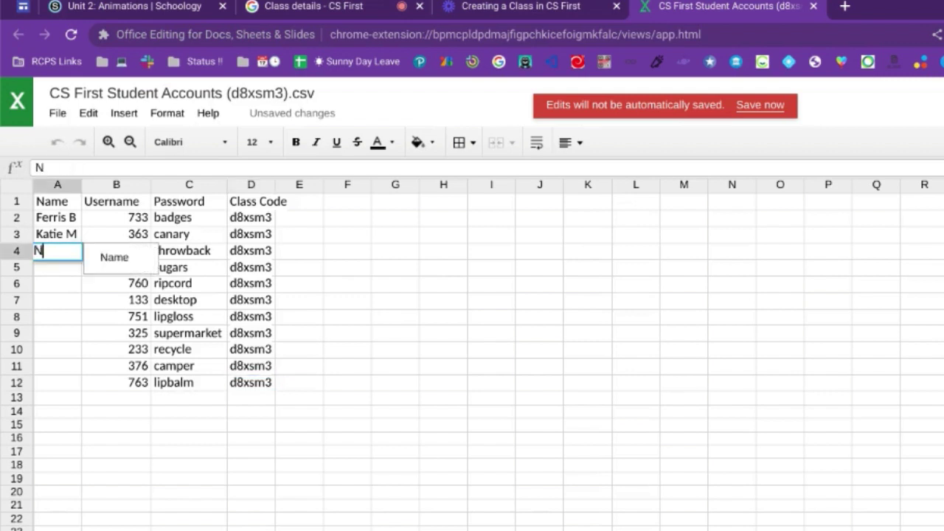
type("ent")
key("Return")
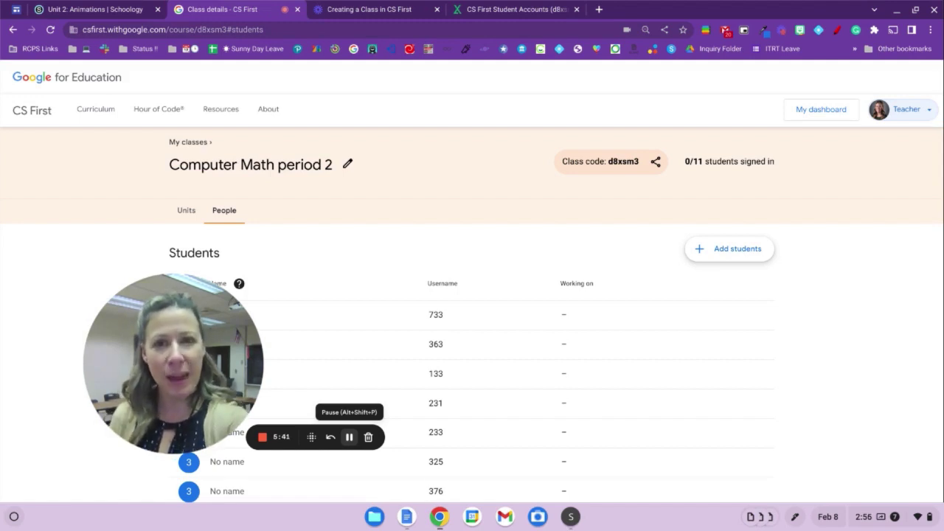
Step: Name the unnamed account with username 133 'New Student'
scroll(472, 331, "down", 3)
left_click(227, 249)
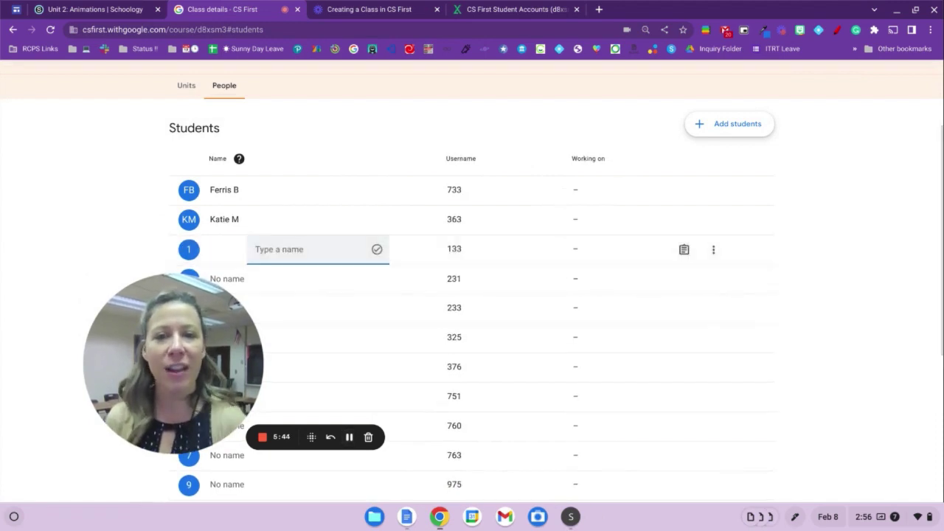
type("New Stude")
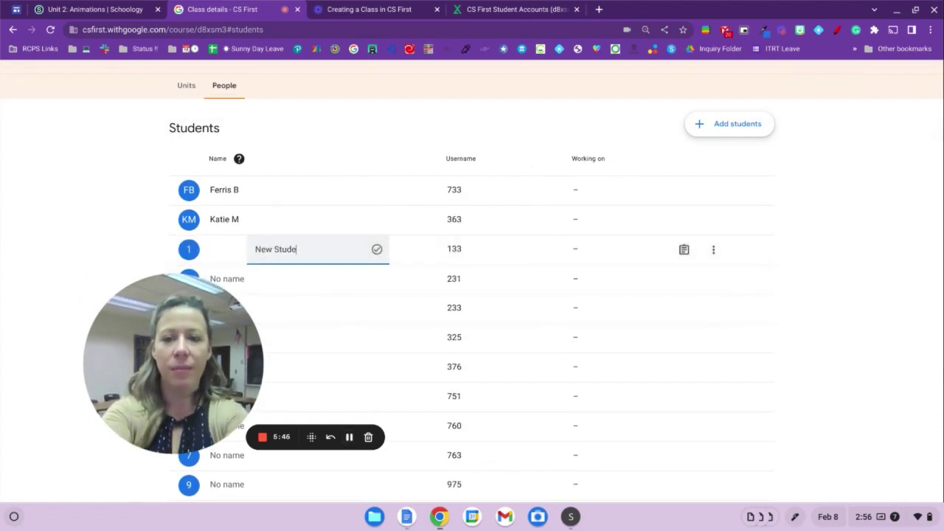
type("nt")
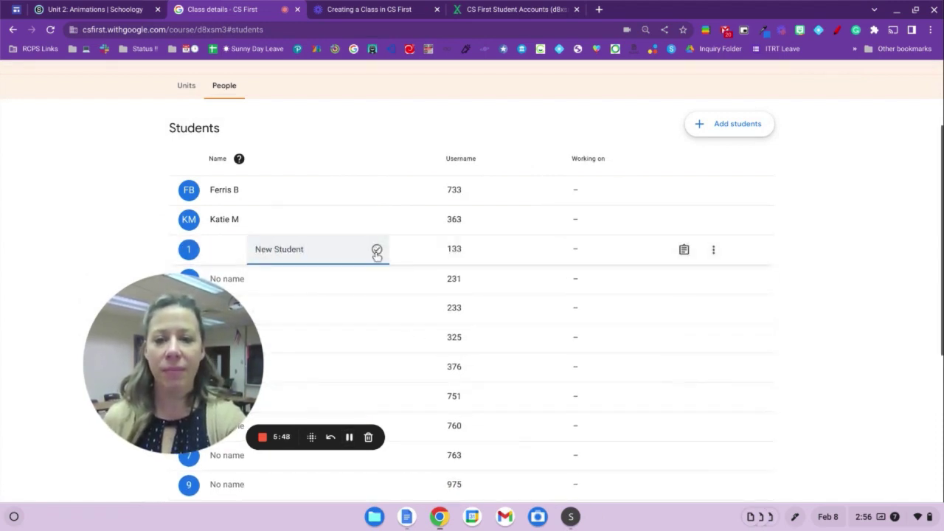
left_click(377, 251)
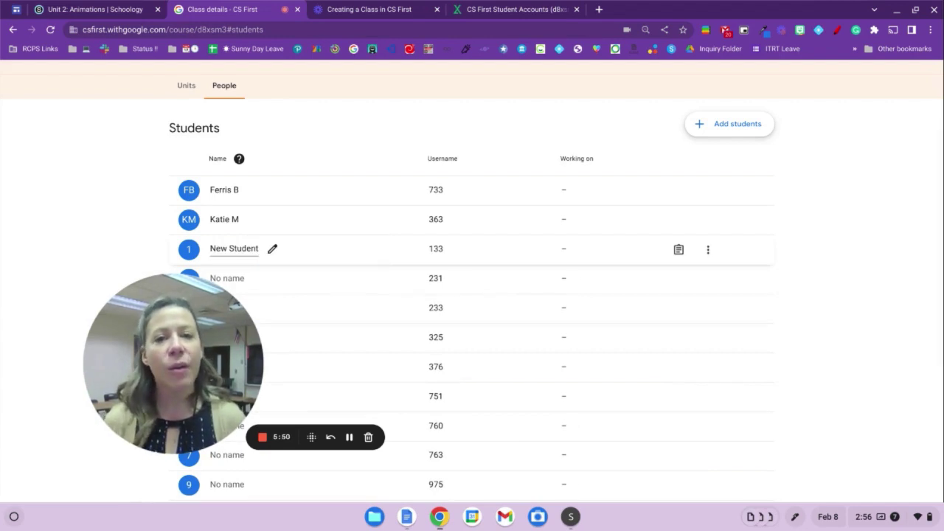